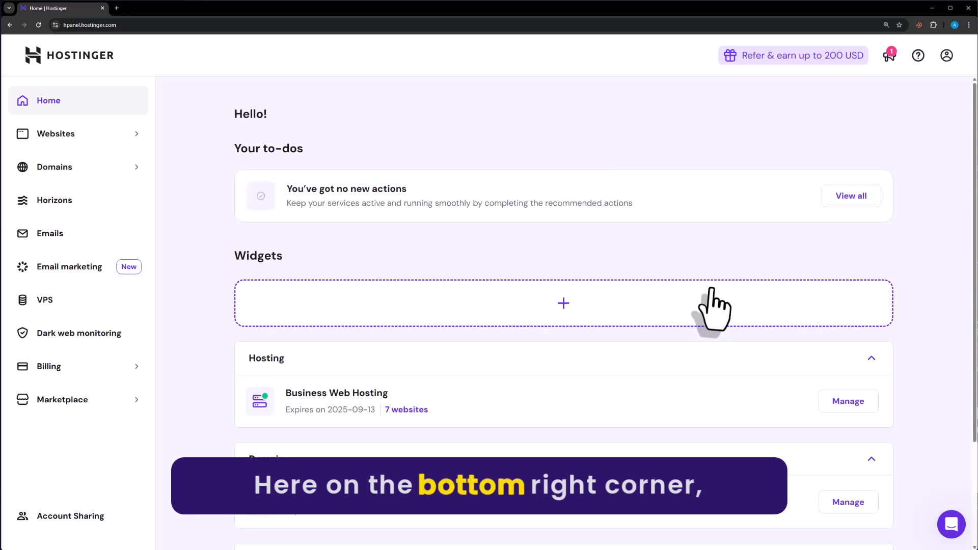
Step: Choose Account Management as the support topic and start a live chat
click(952, 524)
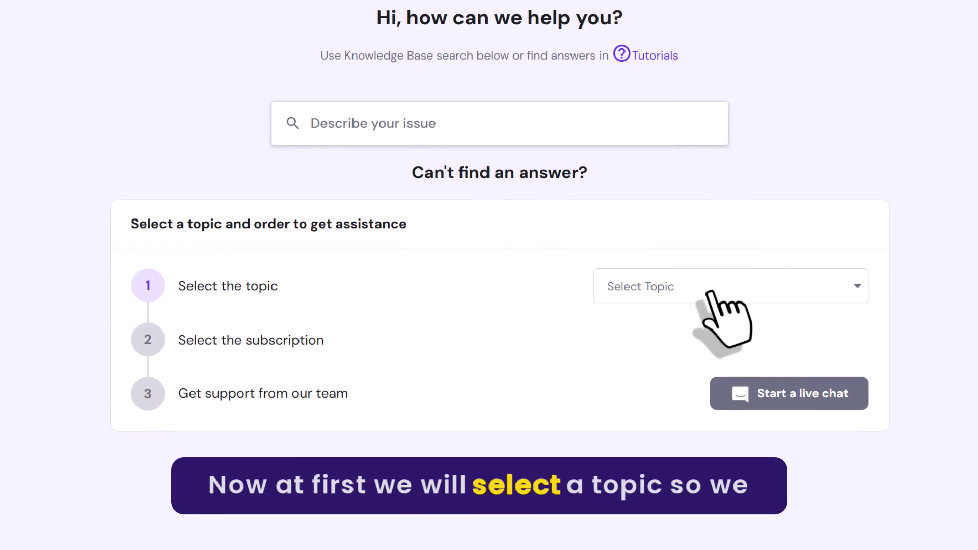
click(726, 302)
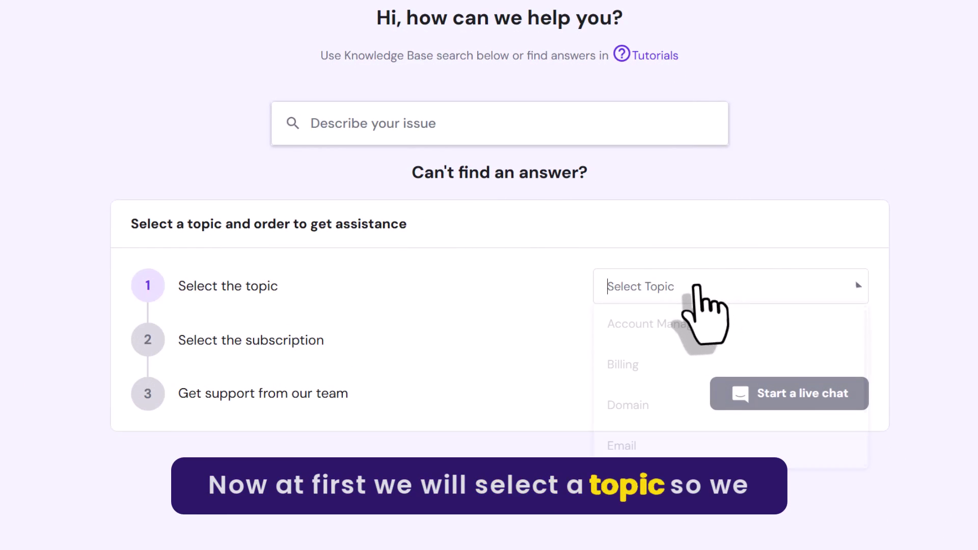
click(674, 329)
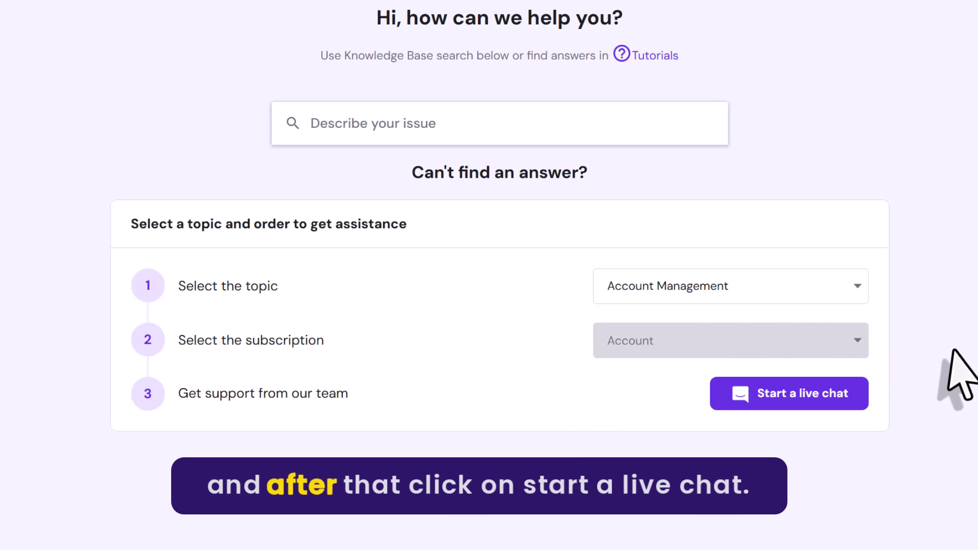
click(830, 397)
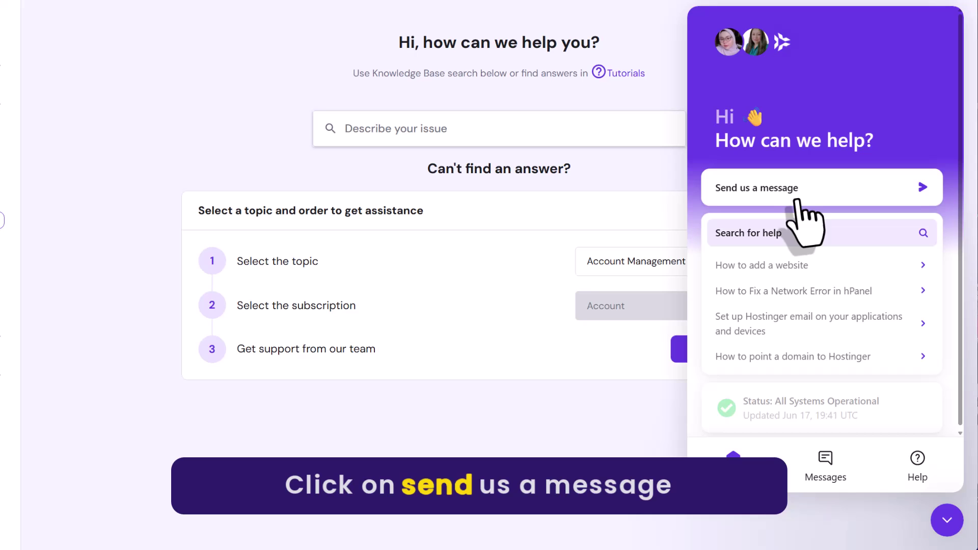
Step: Start a message conversation with Kodee, then search the Help Center for 'suspended'
click(801, 191)
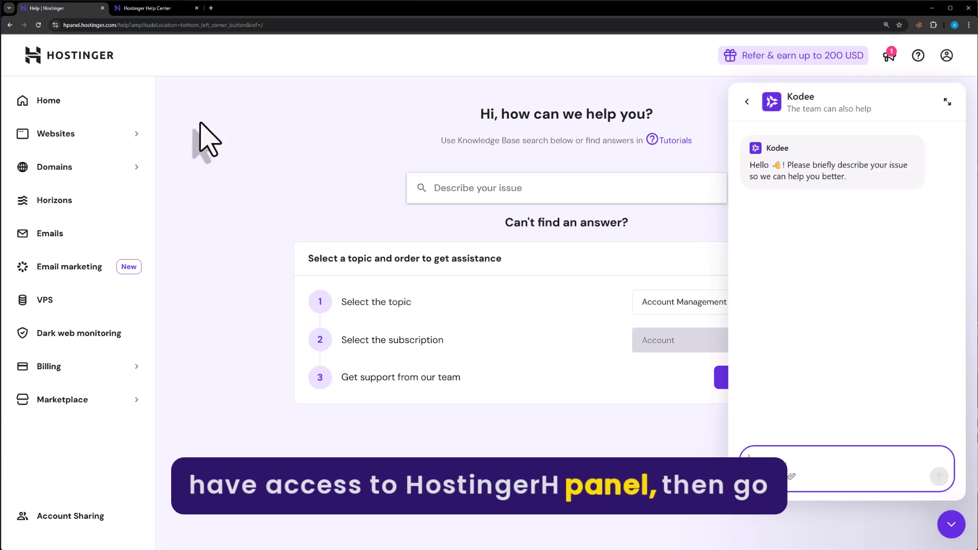
click(153, 8)
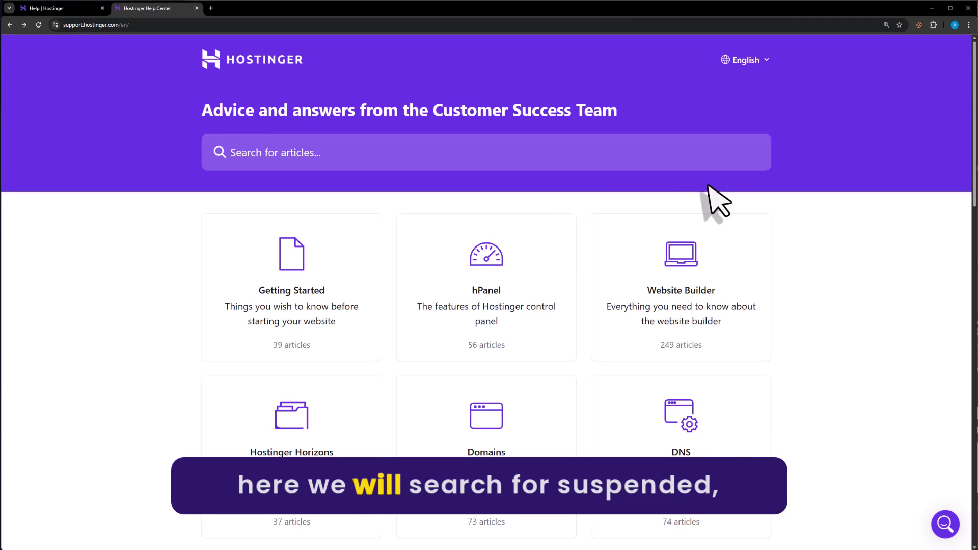
click(406, 152)
text(suspended)
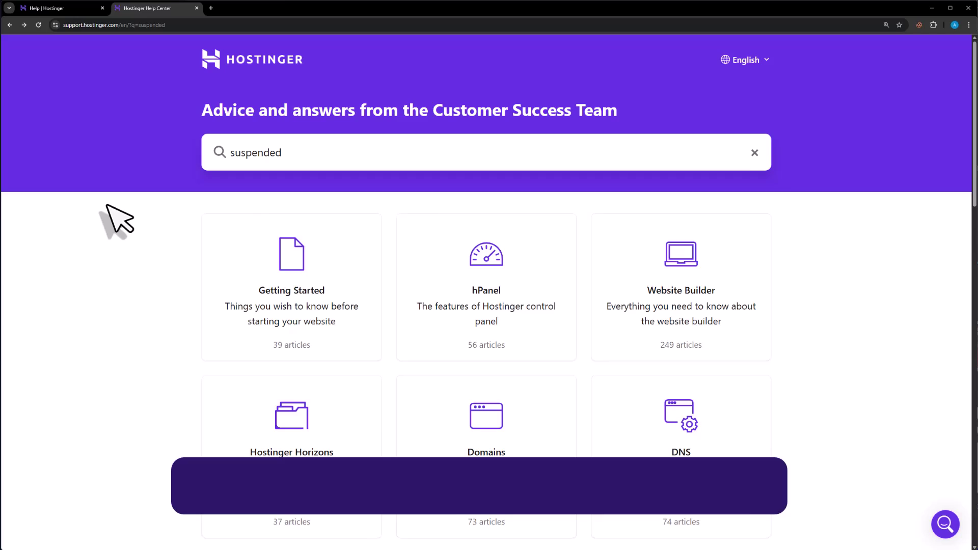
key(Return)
scroll(116, 319, down, 5)
scroll(117, 320, down, 3)
scroll(116, 320, up, 1)
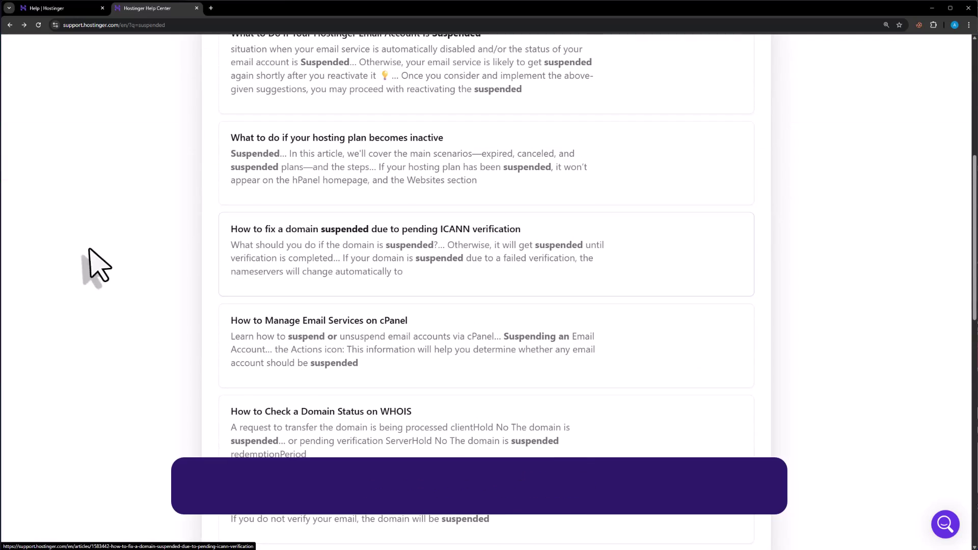
Step: Open the ICANN-verification suspended domain article, then follow its 'contact us' link
click(433, 252)
scroll(433, 252, down, 5)
scroll(433, 253, down, 5)
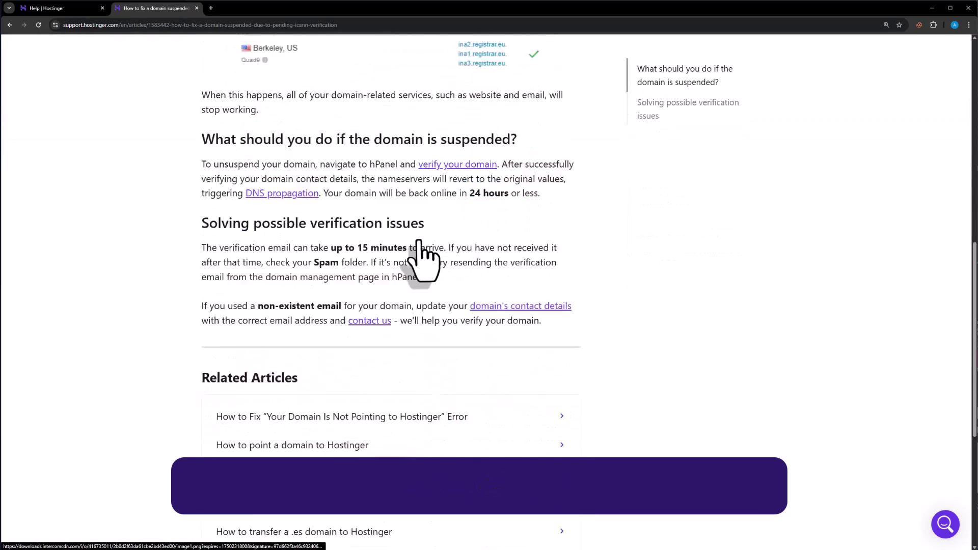
scroll(433, 252, down, 5)
scroll(419, 252, up, 3)
click(370, 316)
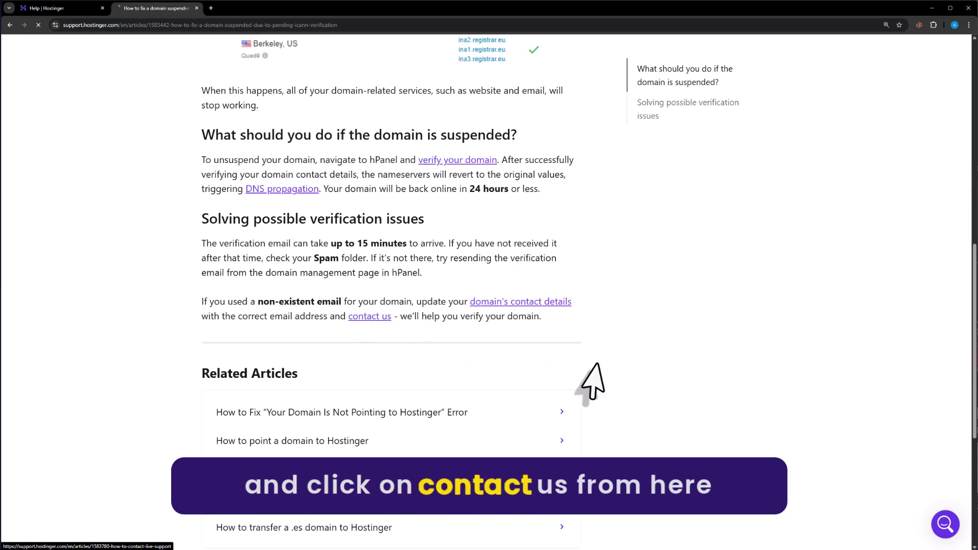
scroll(612, 374, down, 5)
scroll(596, 378, down, 5)
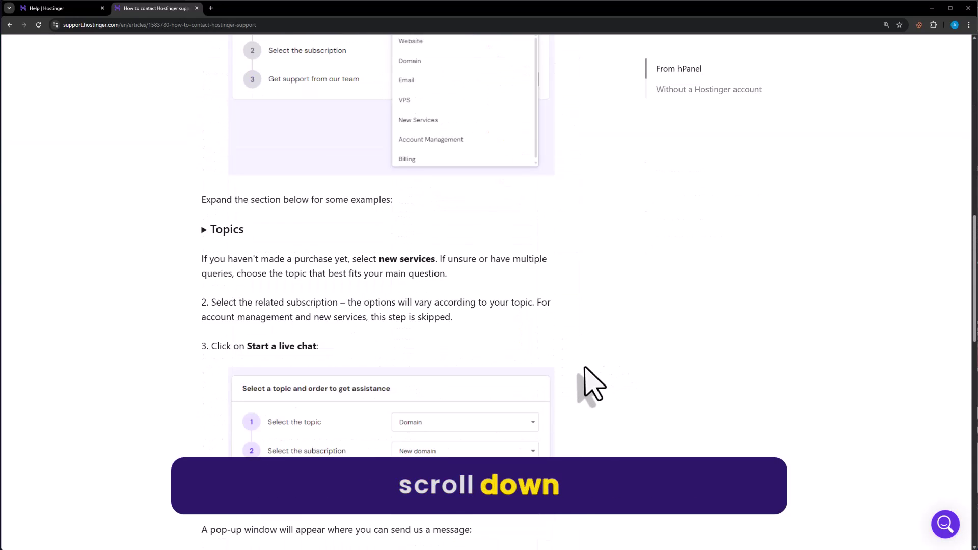
scroll(581, 383, down, 5)
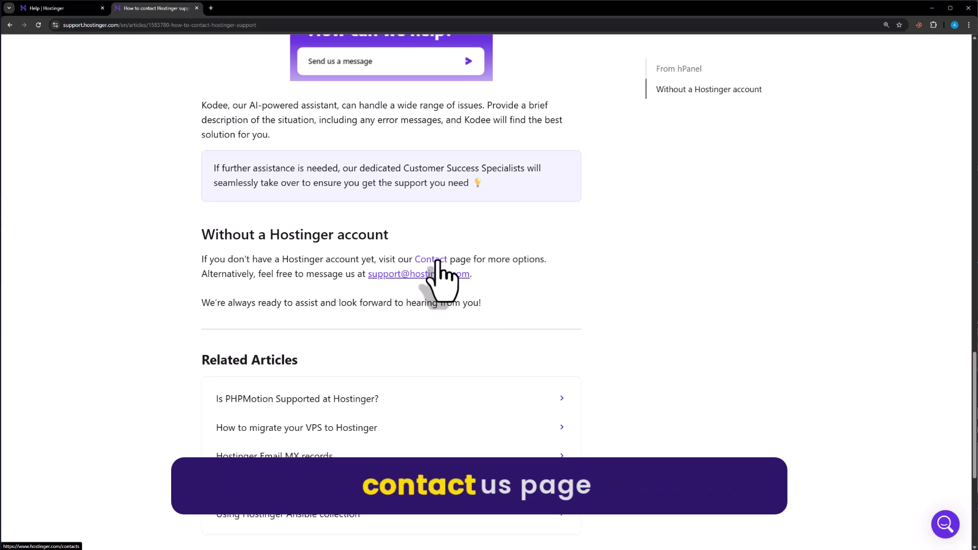
Step: Follow the Contact link under 'Without a Hostinger account' to Hostinger's contacts page
click(437, 264)
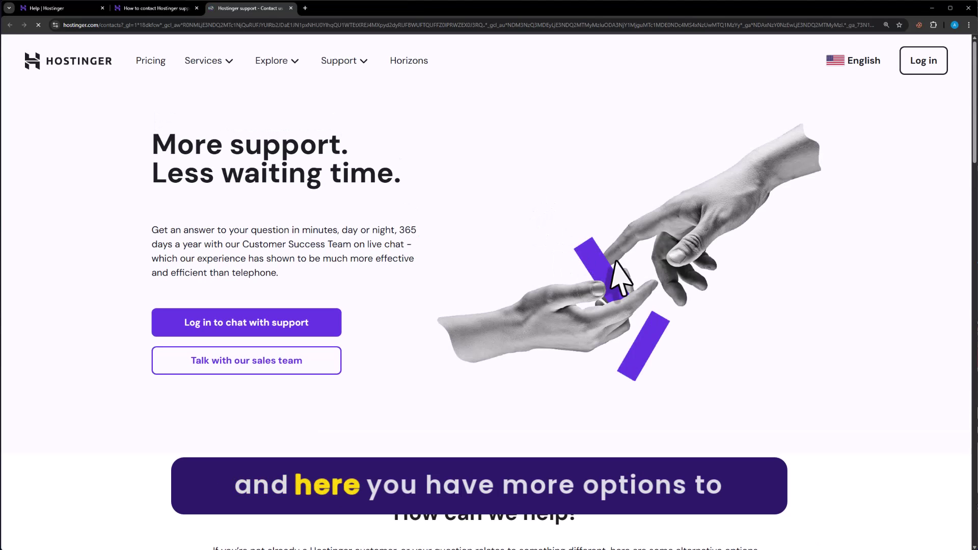